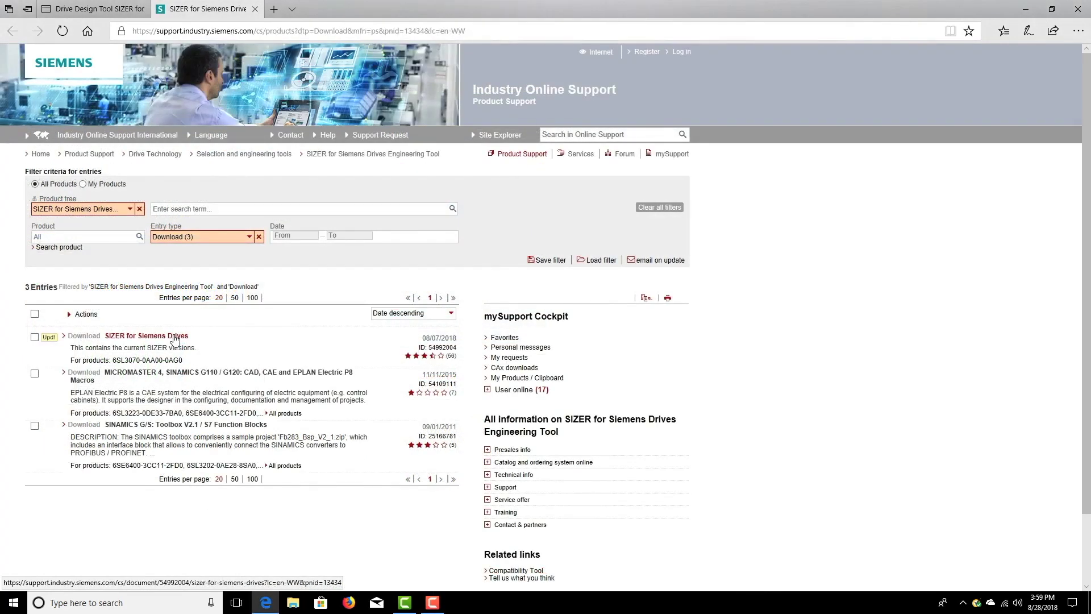
Step: Open the SIZER for Siemens Drives download entry and go to the 'Data update package V4.1 for SIZER V3.18' downloads
click(175, 339)
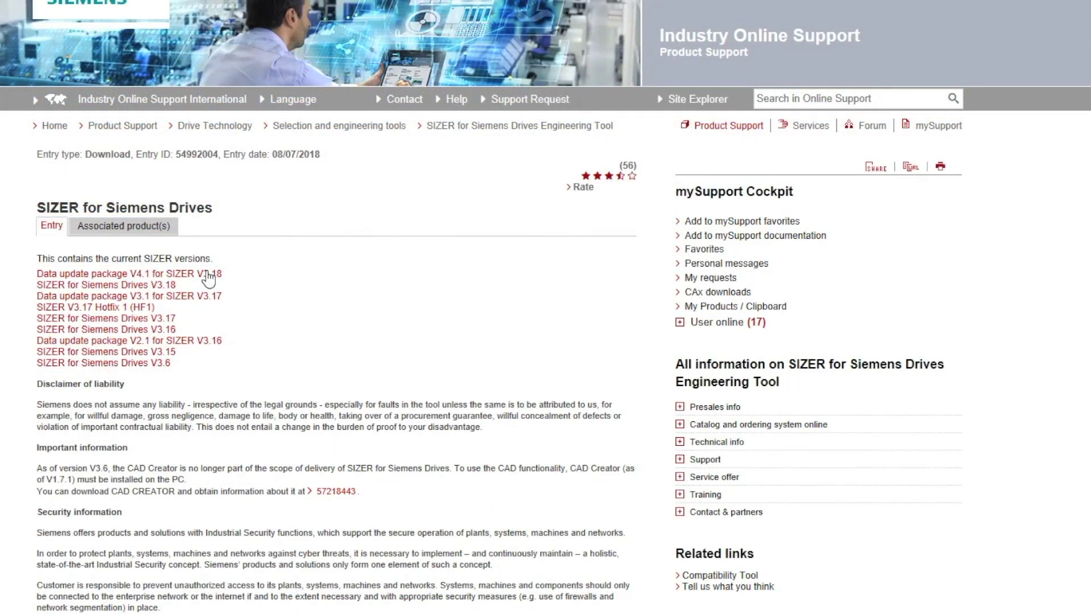
click(209, 278)
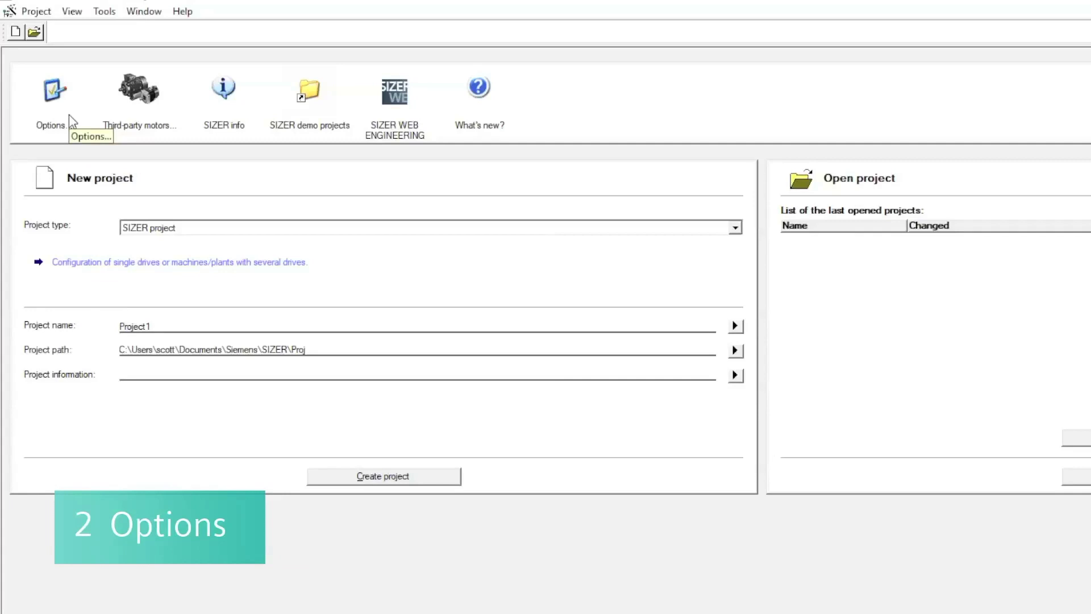
Step: Keep IEC (metric) as the unit system in the Country settings options
click(69, 114)
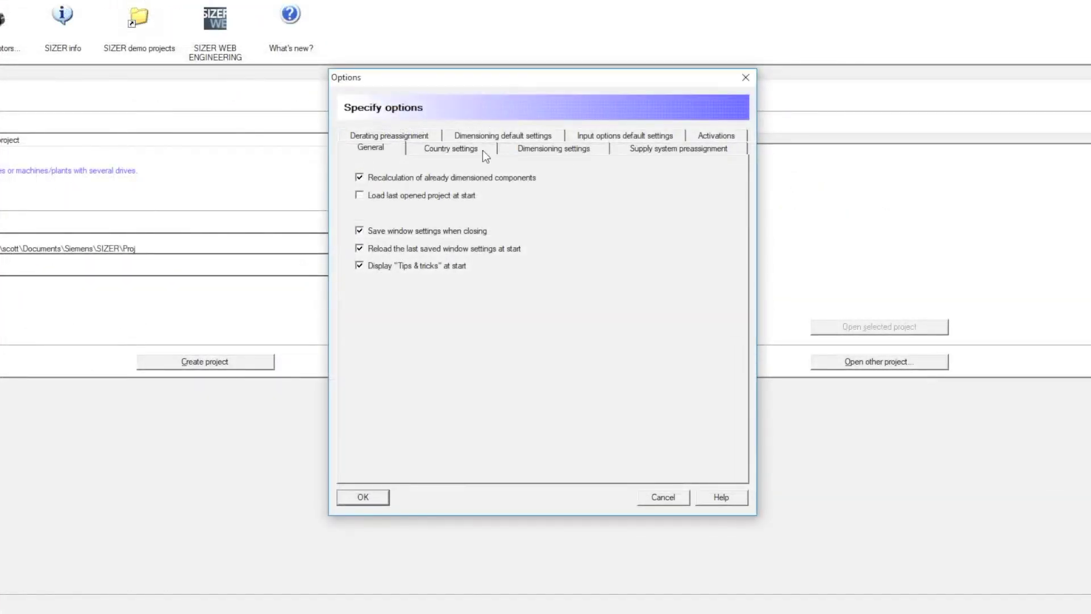
click(483, 150)
click(723, 336)
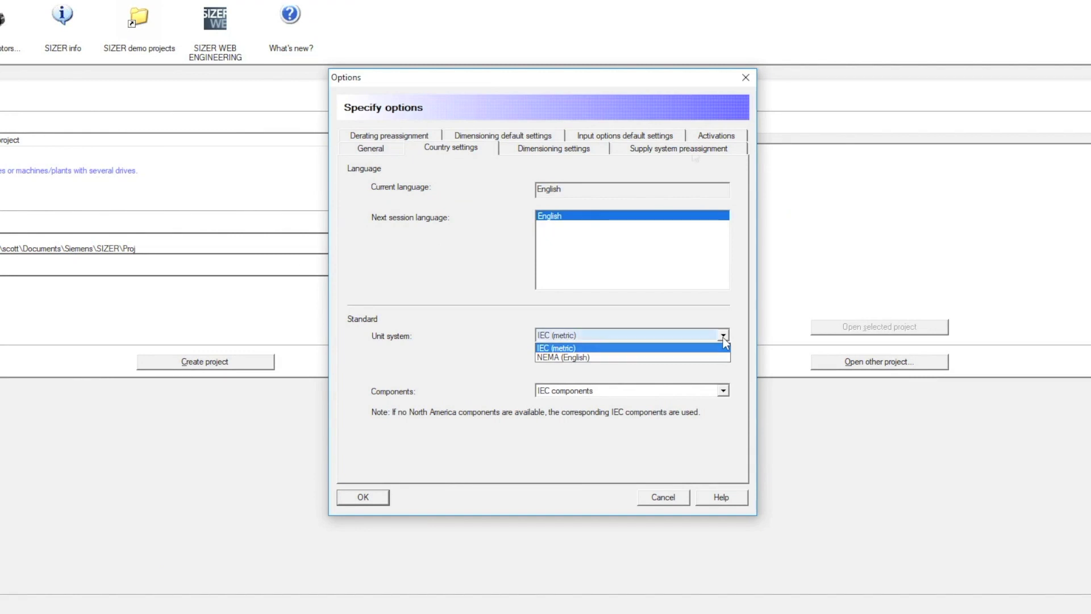
click(723, 346)
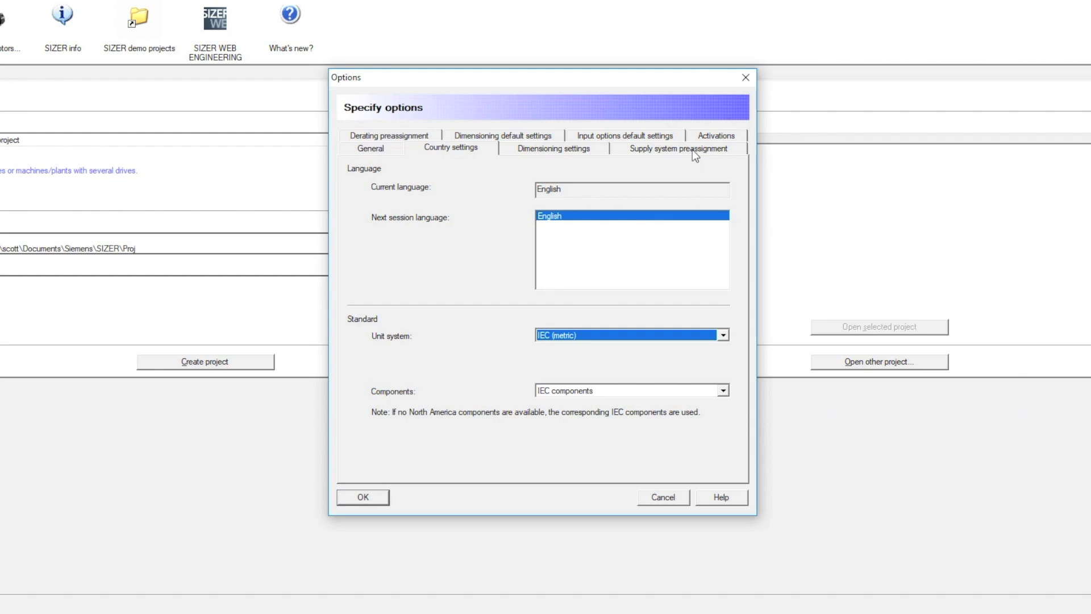
Step: Turn off both supply voltage allowances in Supply system preassignment and save the options
click(692, 149)
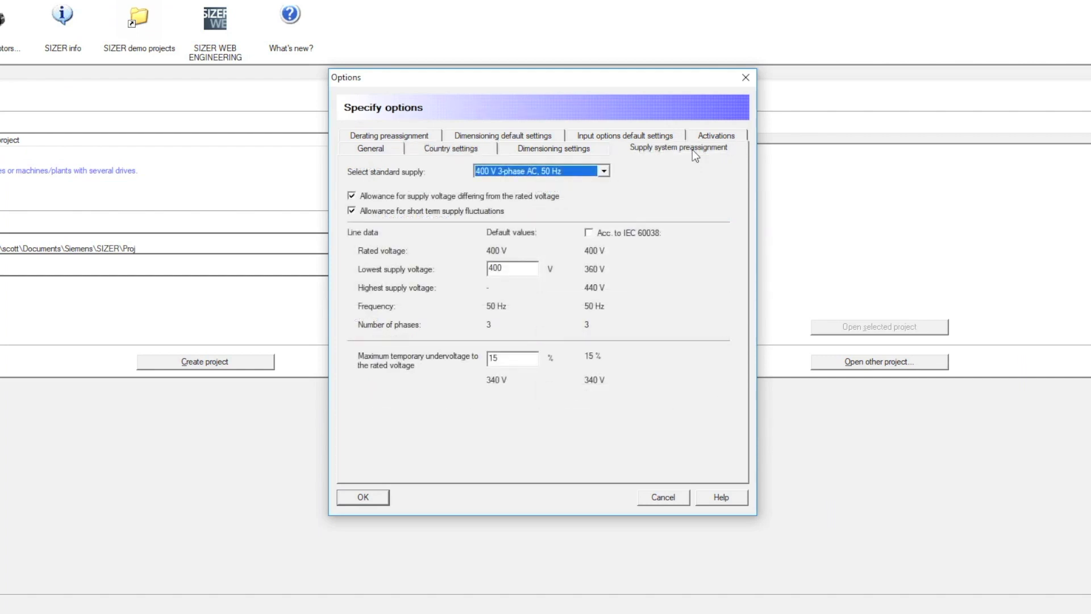
click(351, 196)
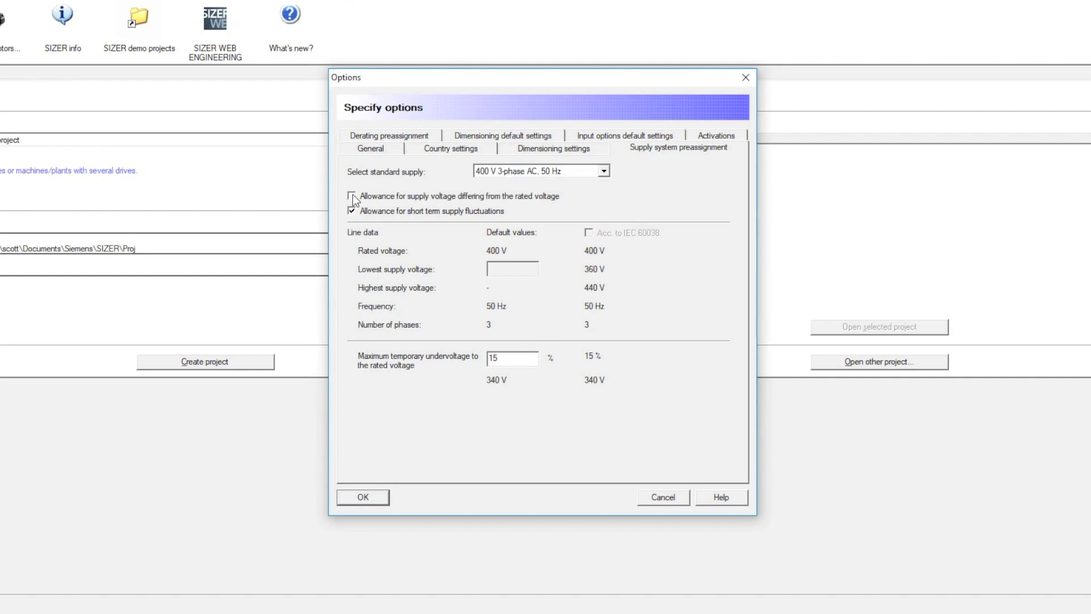
click(352, 211)
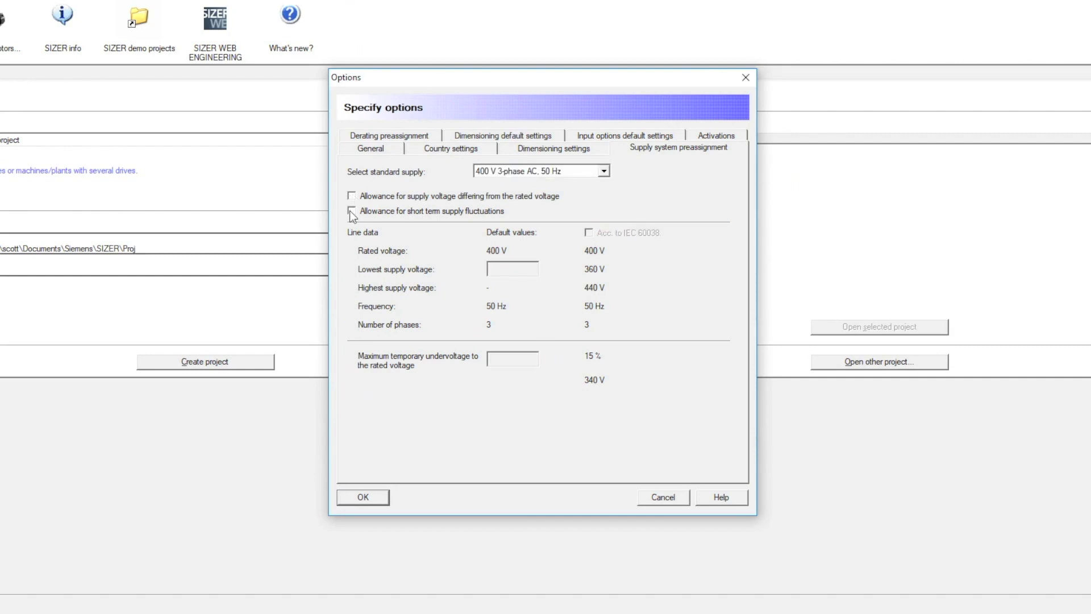
click(352, 498)
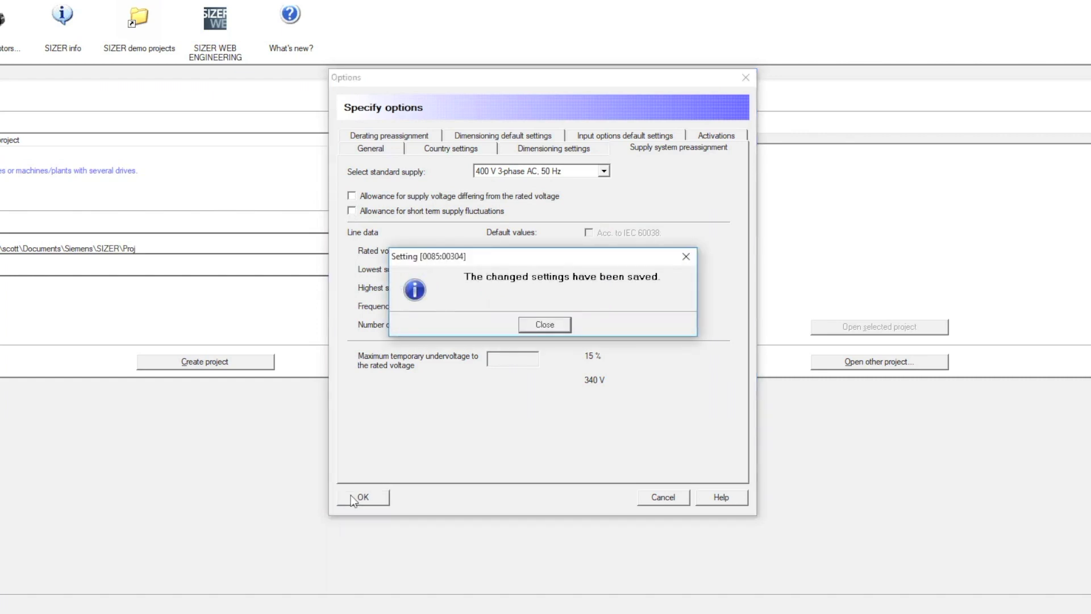
click(545, 324)
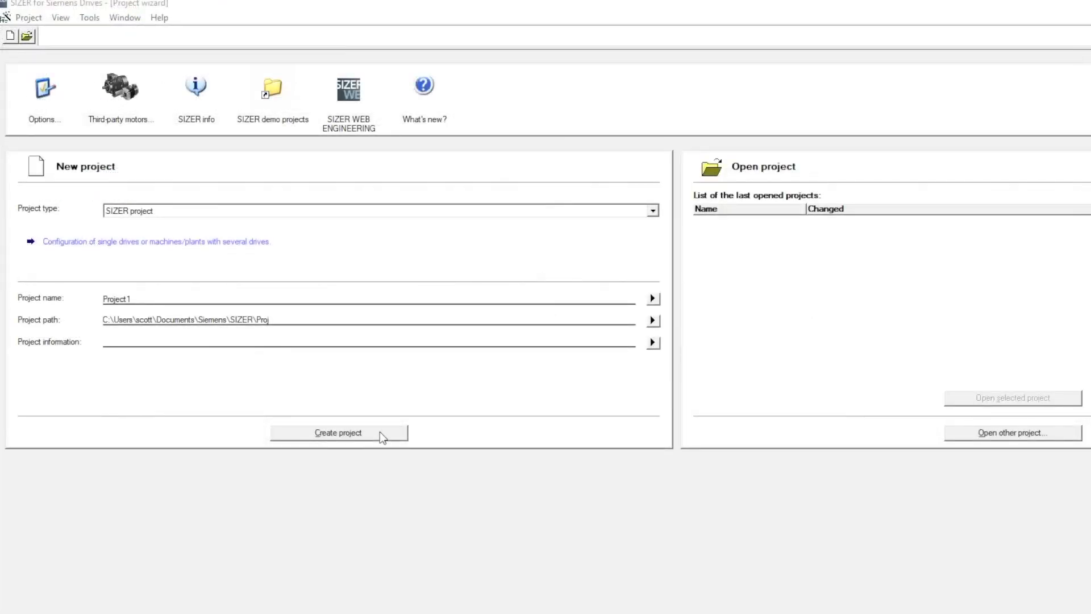
Step: Create Project1, add a New mechanical system, then return to the Drive systems view
click(379, 432)
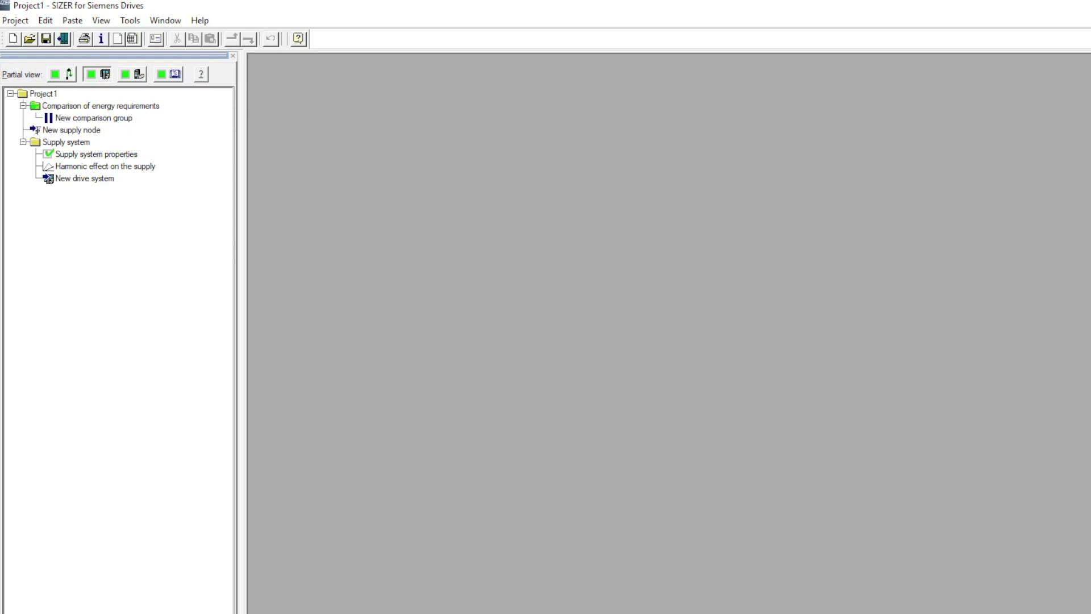
click(69, 76)
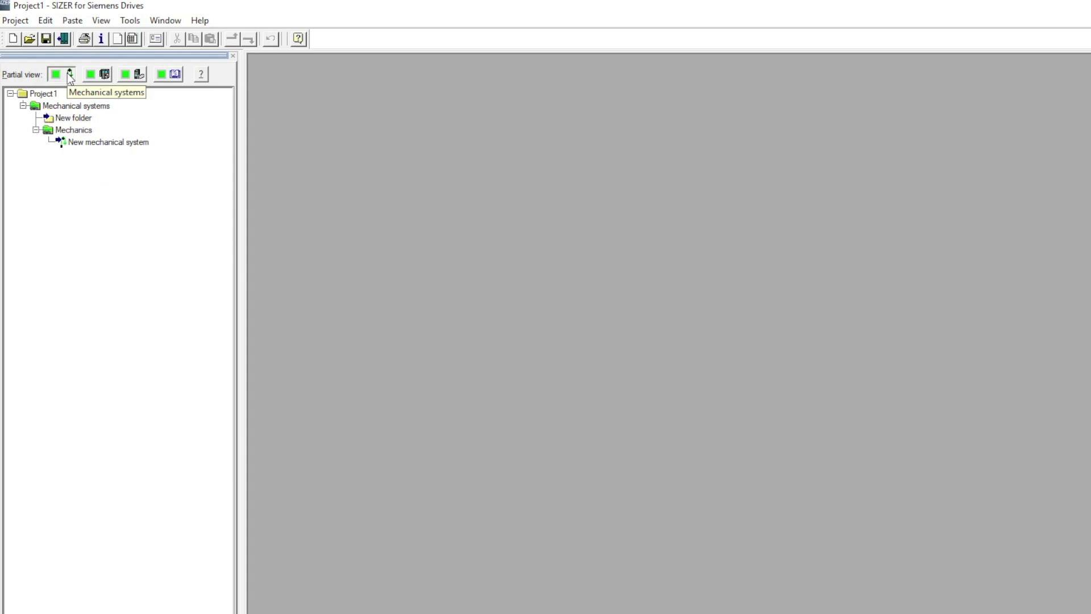
click(158, 143)
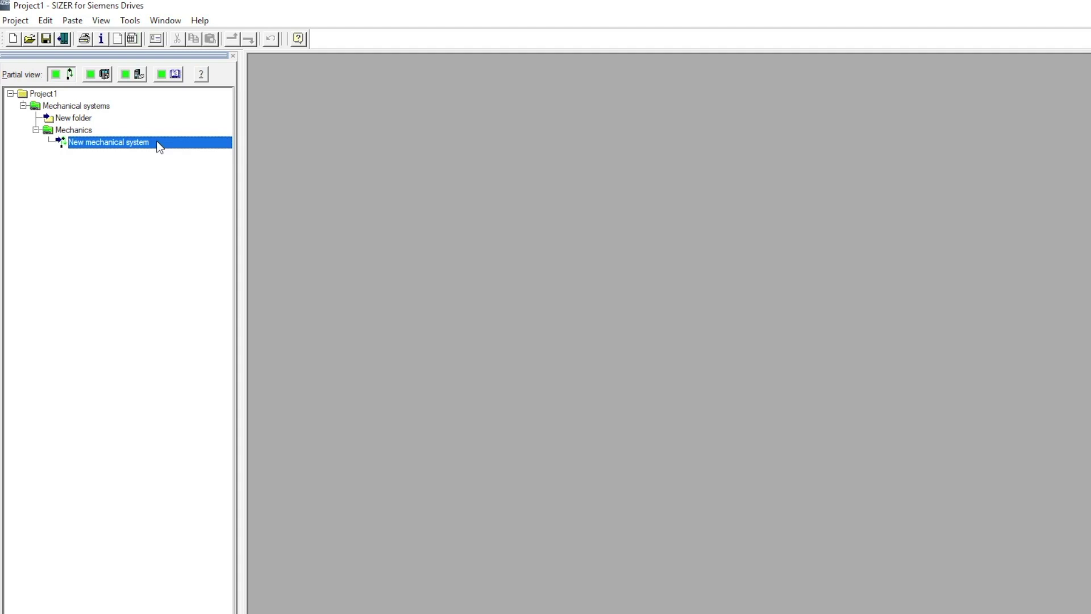
double_click(158, 143)
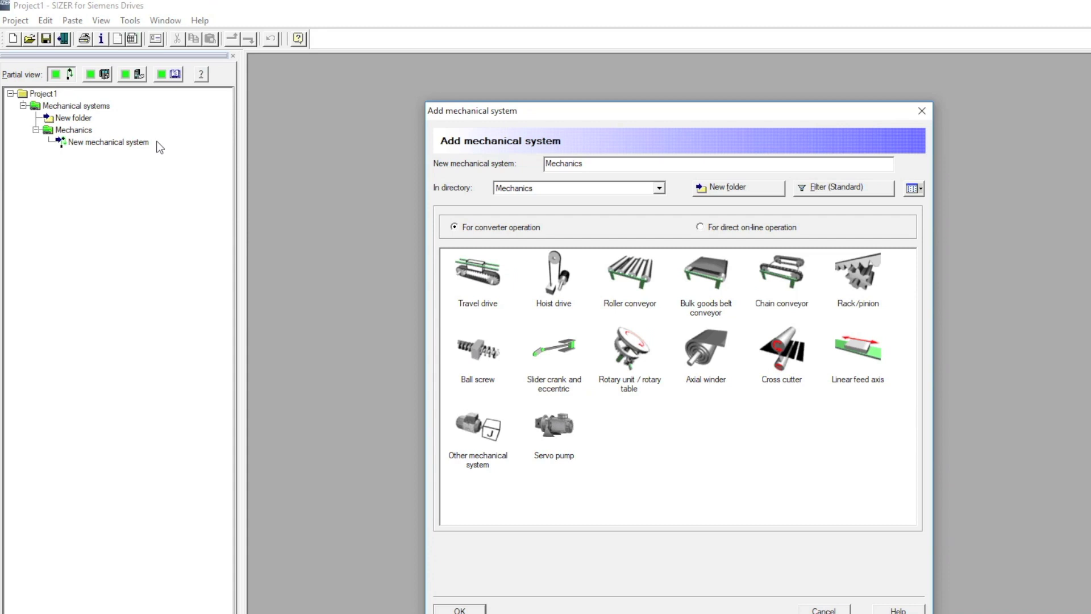
click(104, 74)
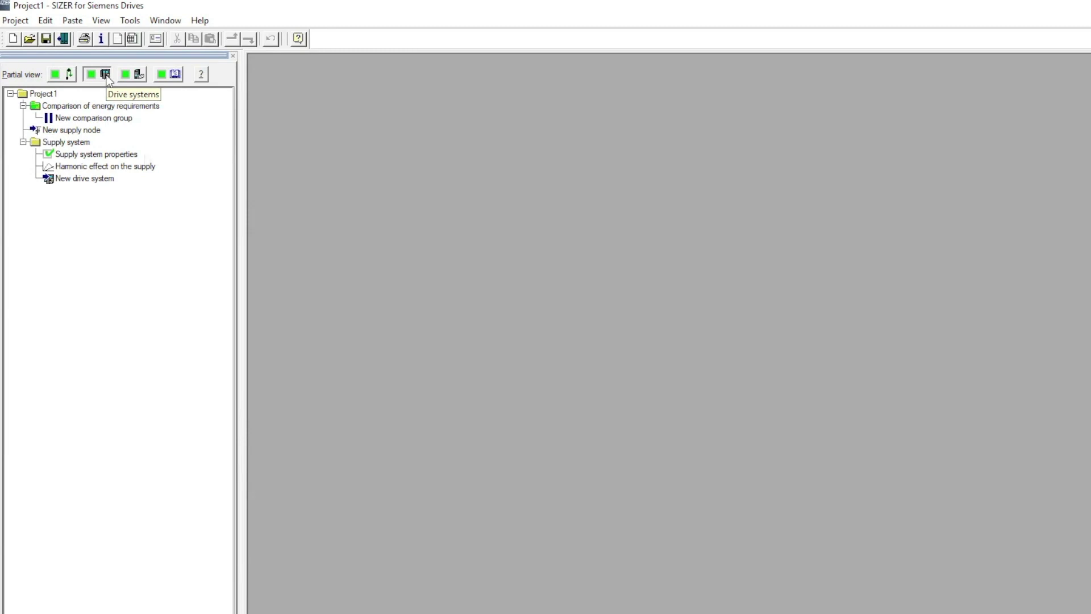
Step: Set the supply system to 480 V 3-phase AC, 60 Hz
click(128, 154)
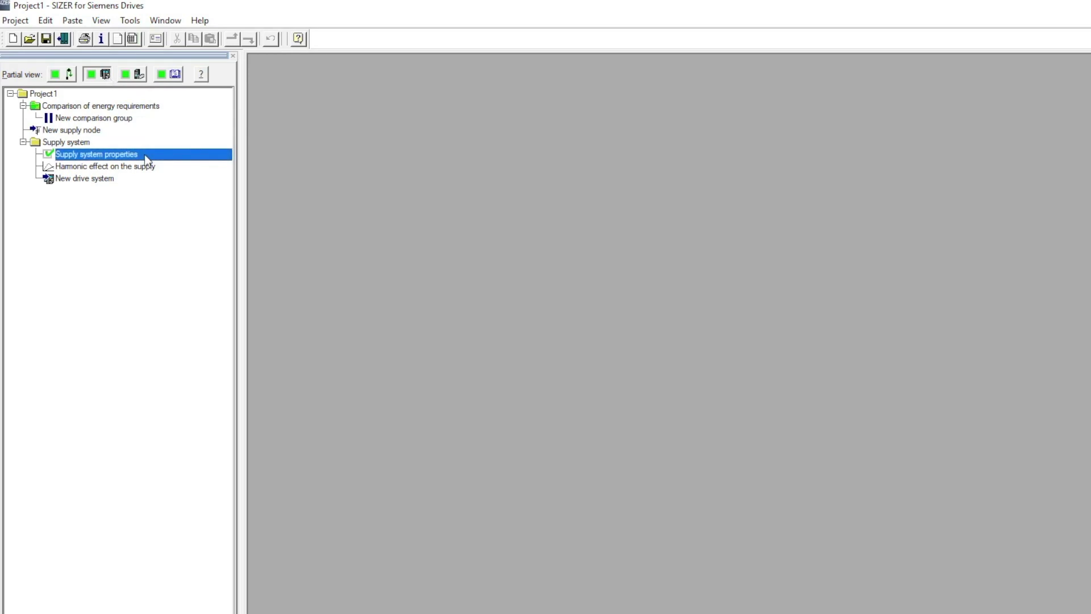
double_click(144, 155)
click(758, 278)
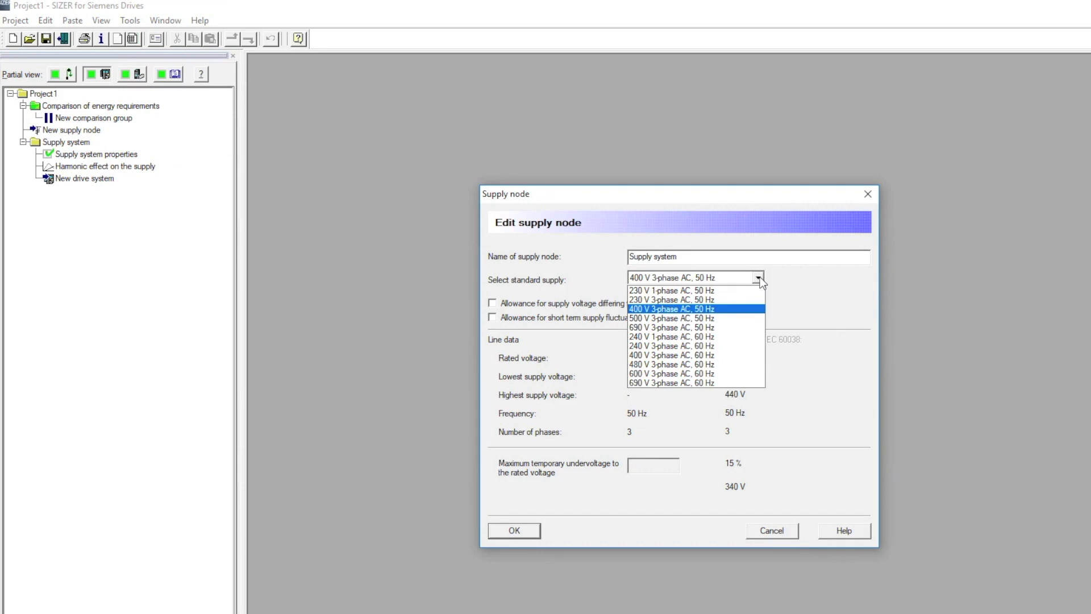
click(712, 363)
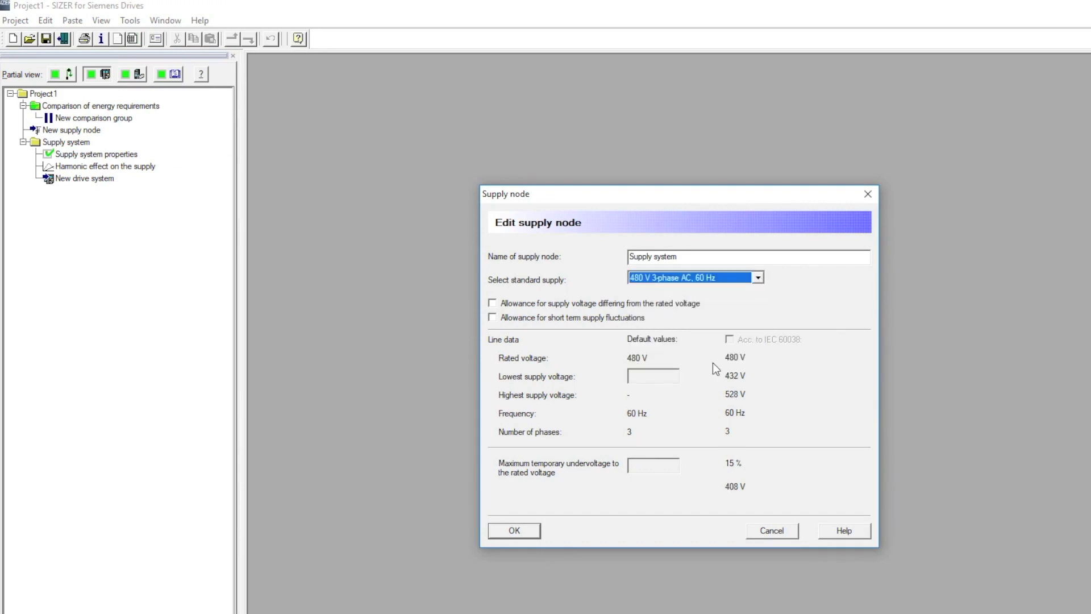
click(123, 180)
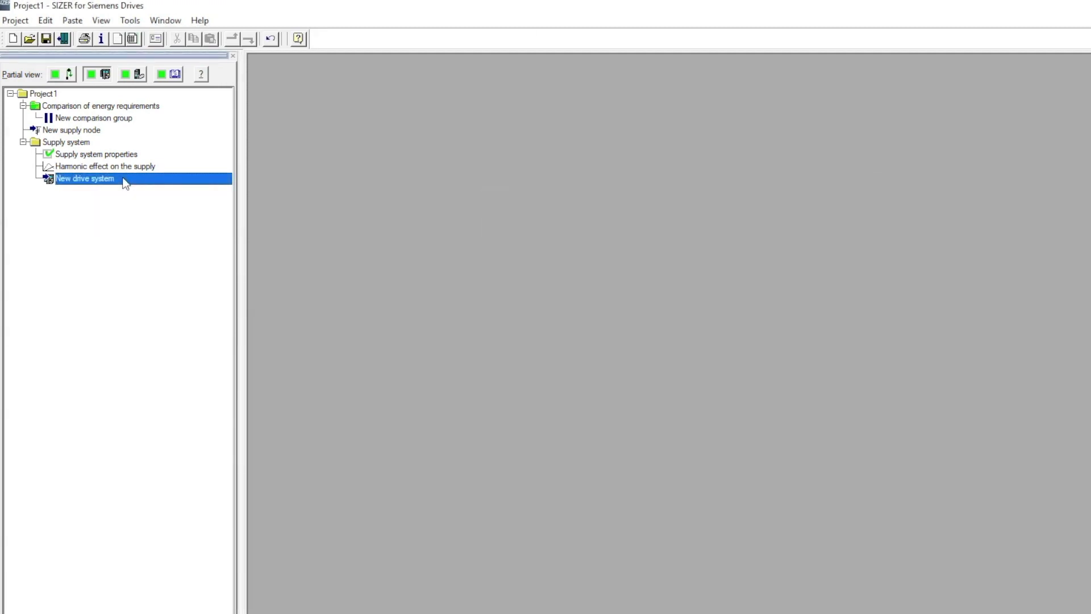
Step: Add a single SINAMICS S120 AC/AC drive with a 1FT/1FK servo motor using Load characteristic
double_click(124, 182)
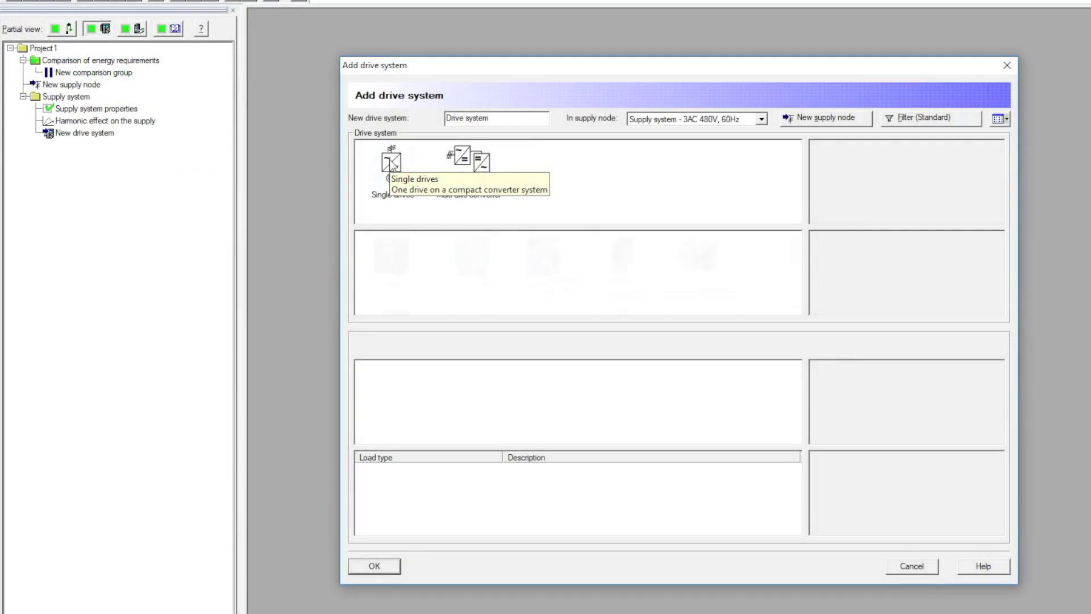
click(388, 165)
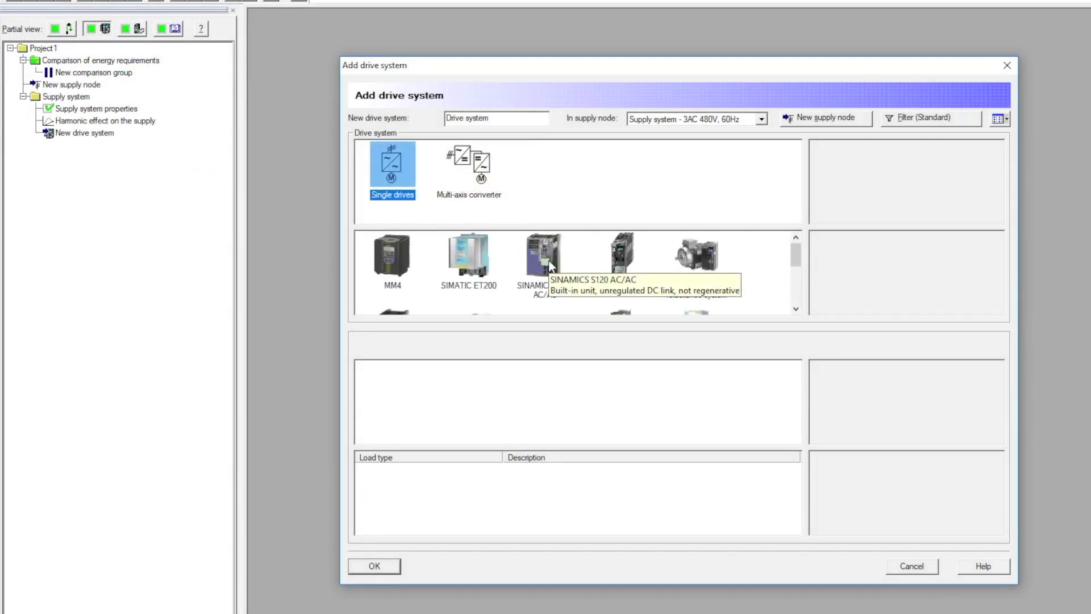
click(548, 260)
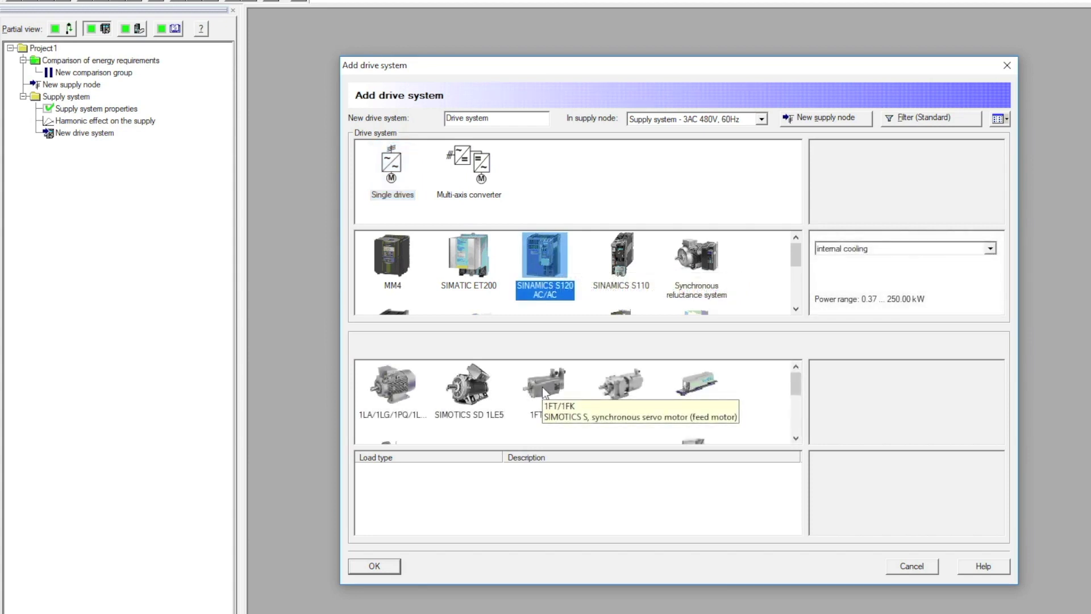
click(543, 386)
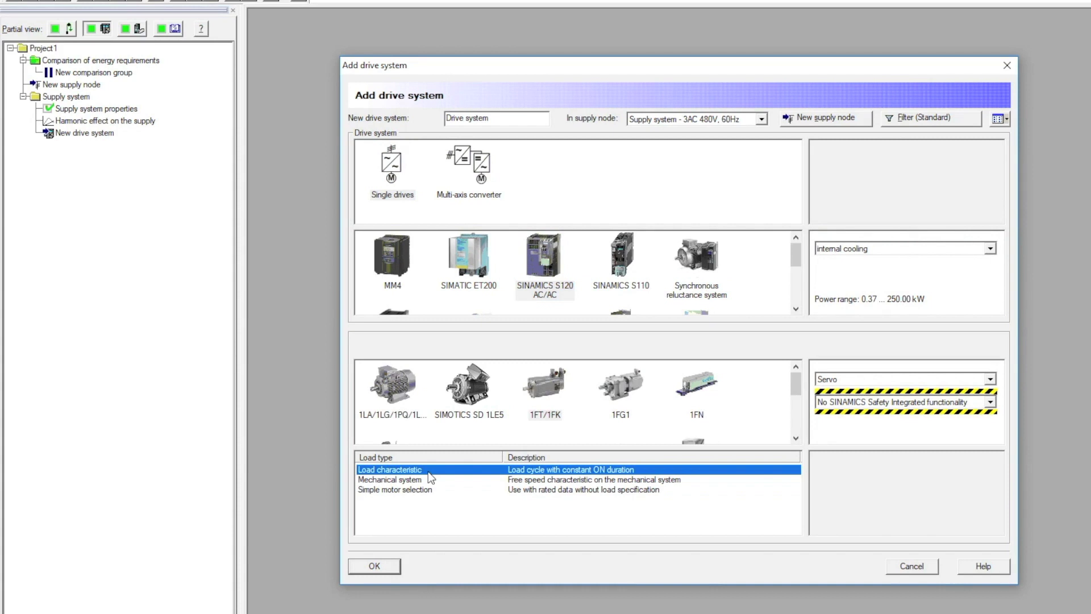
double_click(428, 471)
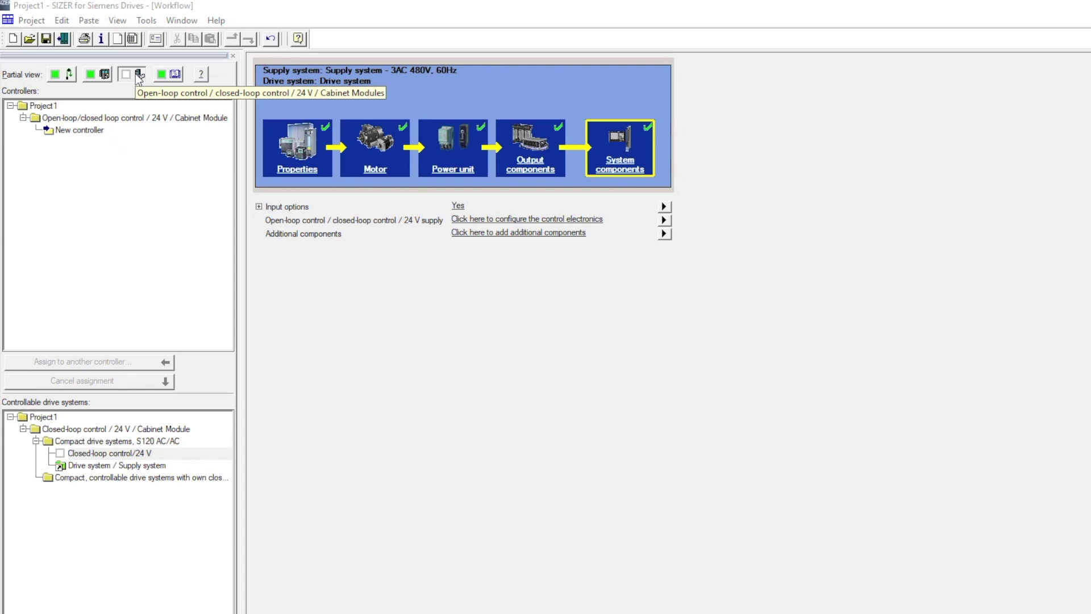
Step: Show the Closed-loop control/24 V settings, then the Additional components view
click(158, 453)
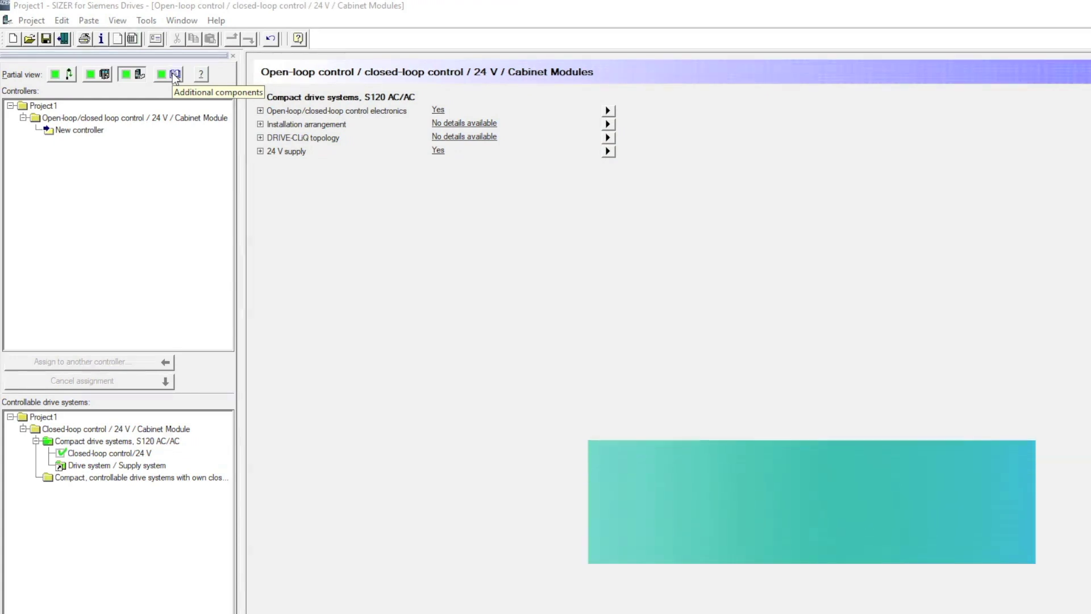
click(175, 76)
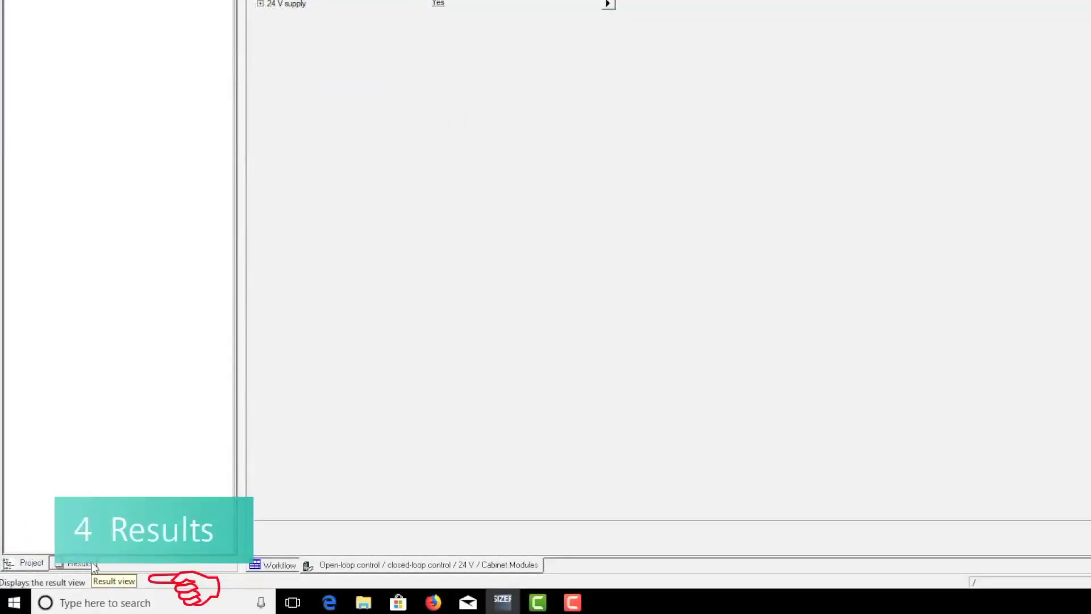
Step: Show the Result view with its parts list and technical data, then the Tools export commands
click(78, 563)
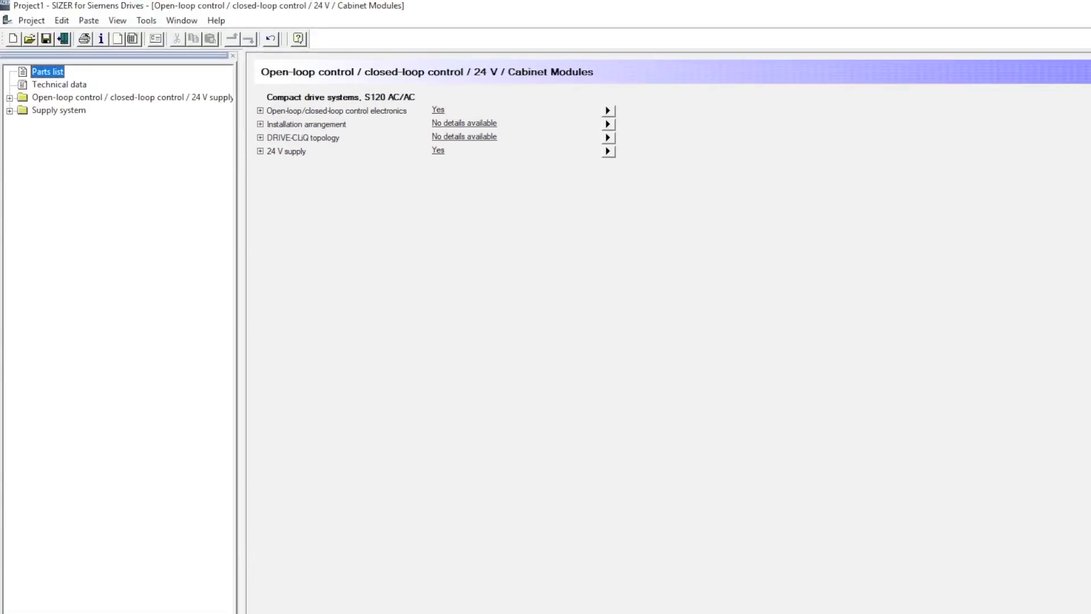
click(146, 21)
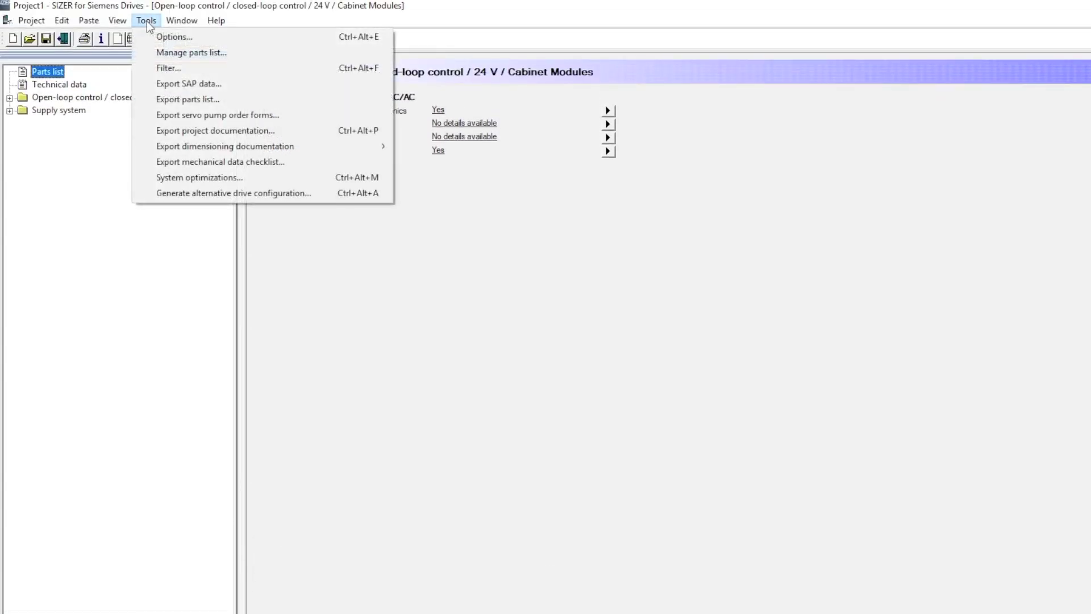